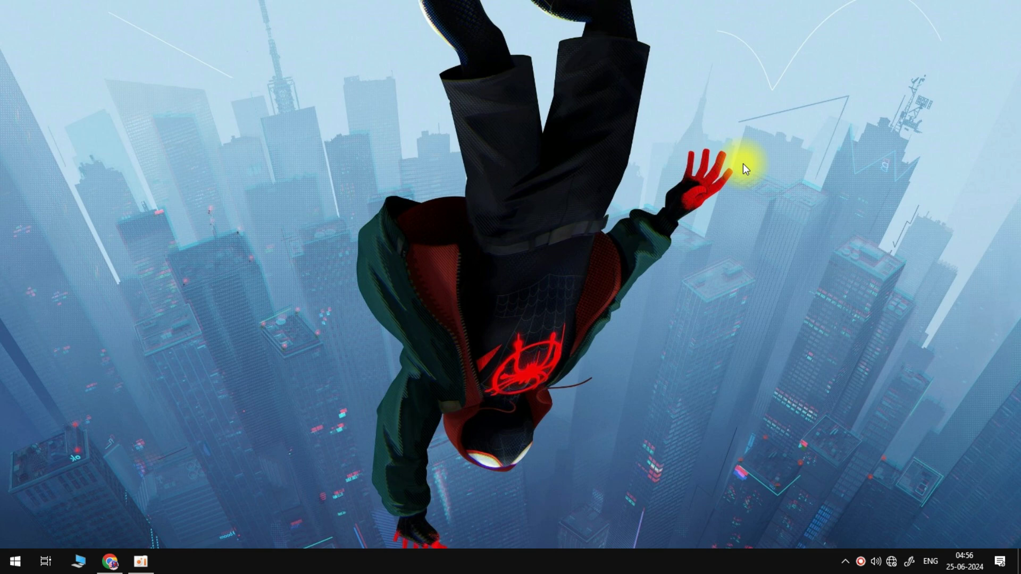
Step: Open the Roaming AppData folder by entering %appdata% in the Run dialog
{"action": "left_click", "coordinate": [12, 561]}
{"action": "type", "text": "run"}
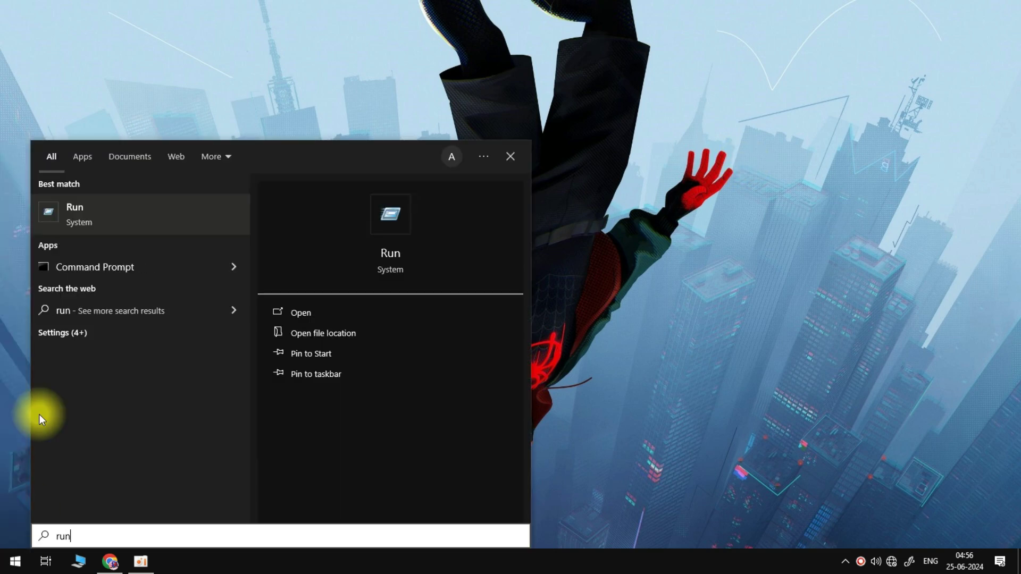
{"action": "left_click", "coordinate": [123, 226]}
{"action": "type", "text": "%appdata%"}
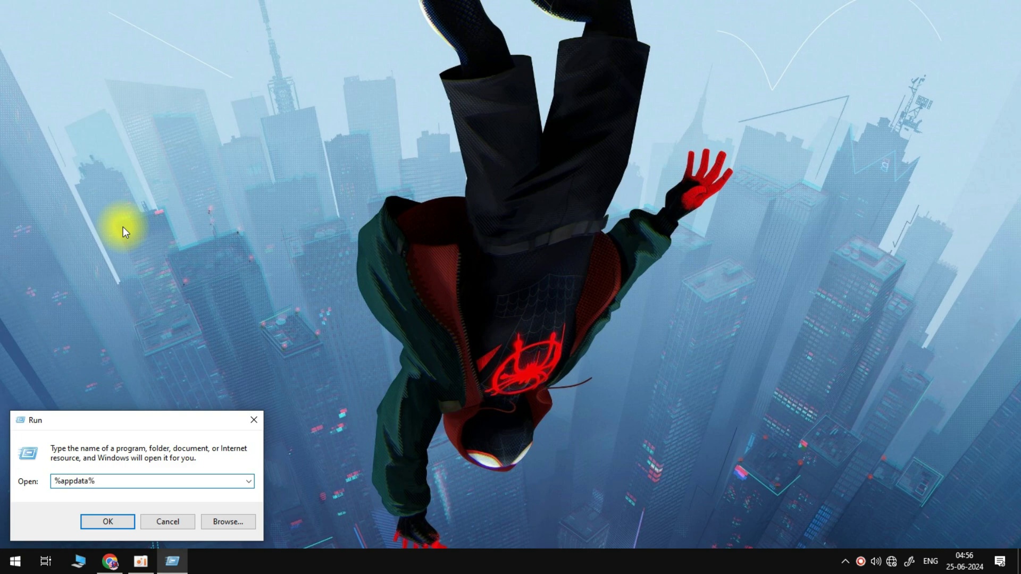
{"action": "key", "text": "Return"}
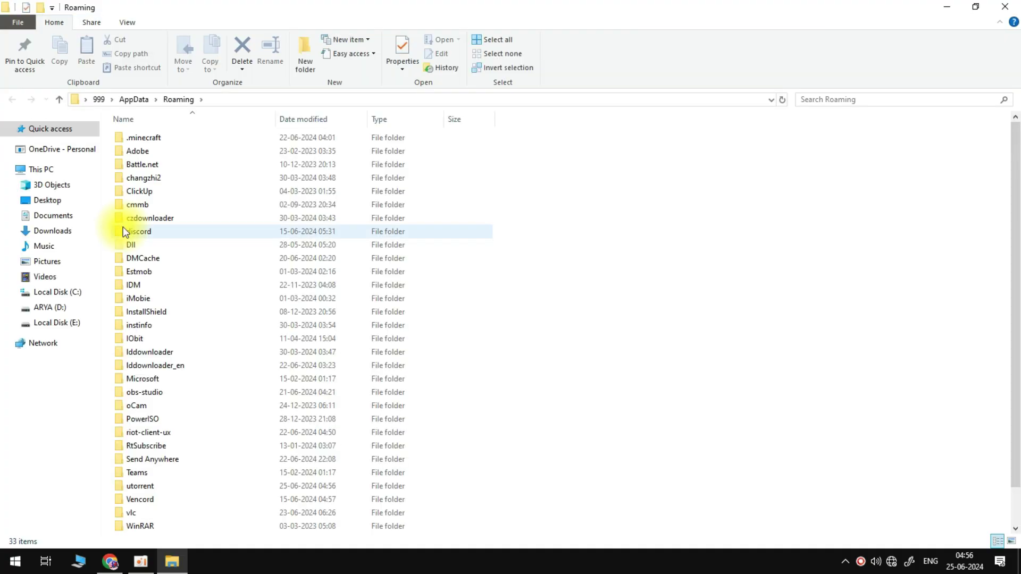
Step: Delete the discord folder from AppData\Roaming
{"action": "scroll", "coordinate": [660, 277], "scroll_direction": "down", "scroll_amount": 2}
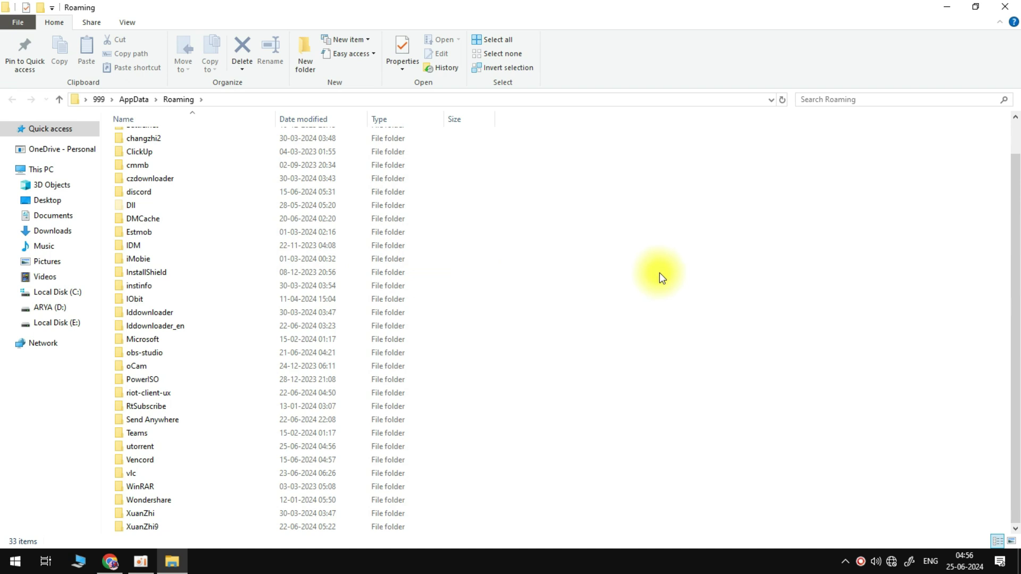
{"action": "scroll", "coordinate": [660, 273], "scroll_direction": "up", "scroll_amount": 2}
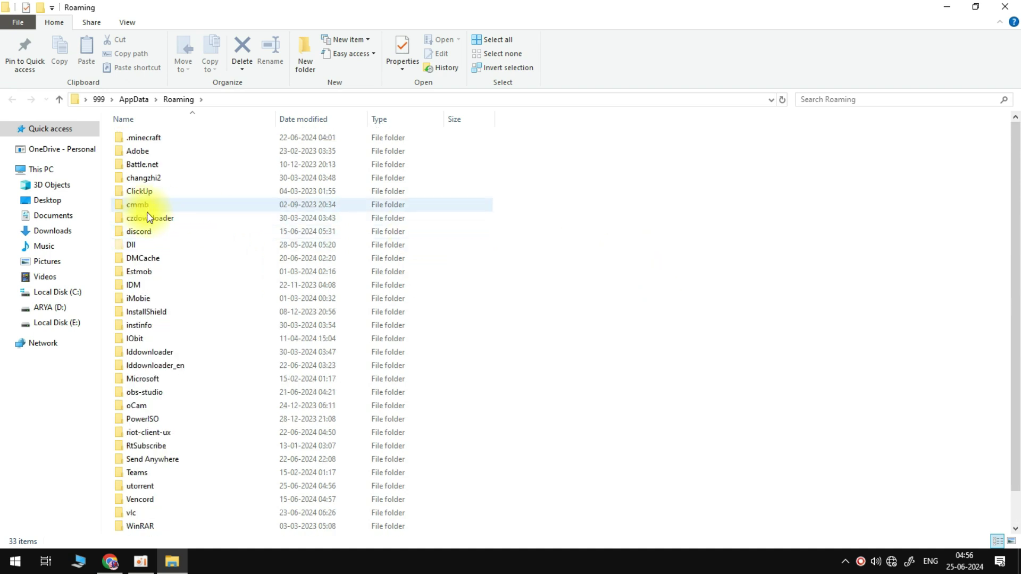
{"action": "right_click", "coordinate": [161, 233]}
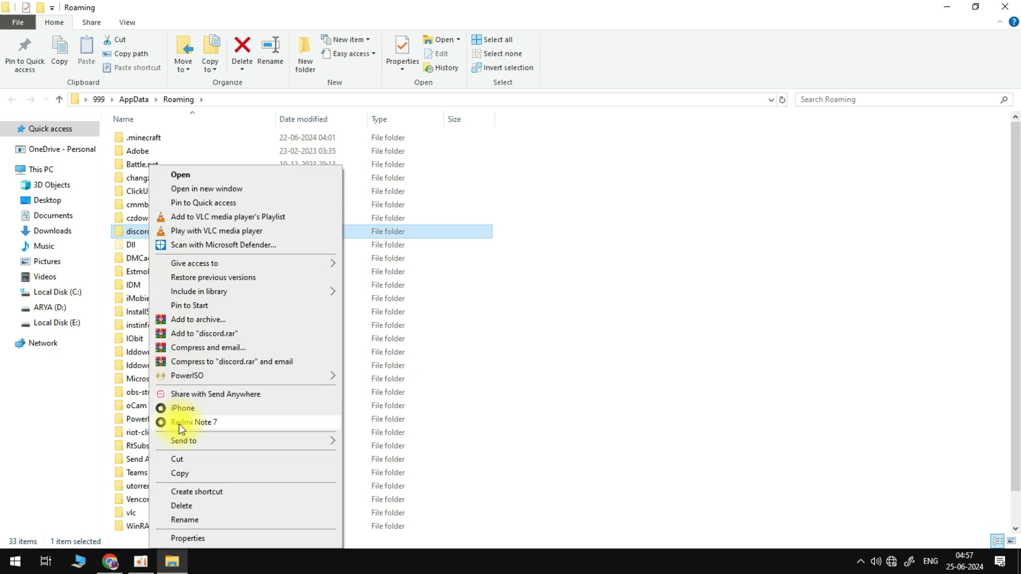
{"action": "left_click", "coordinate": [194, 504]}
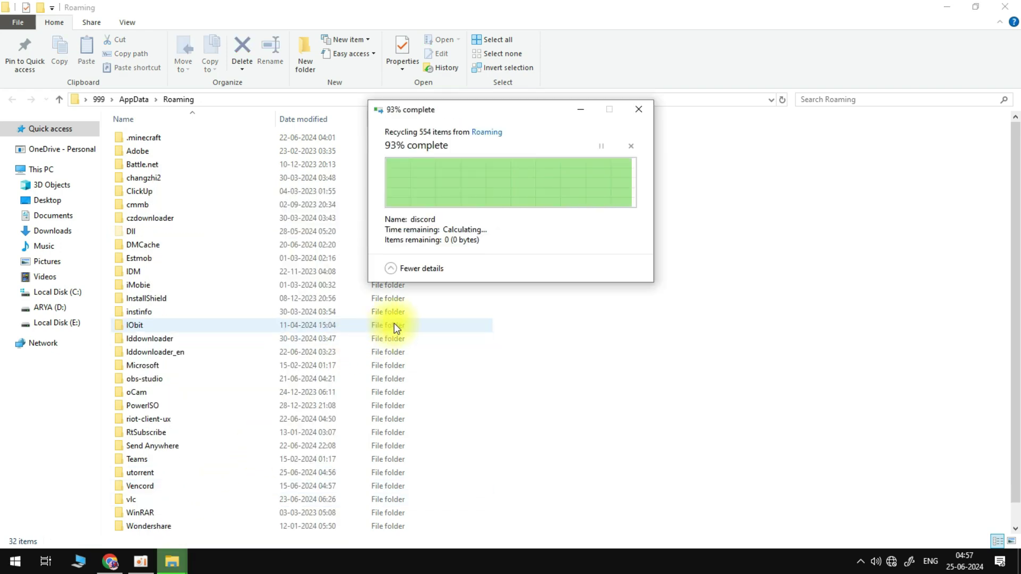
Step: Close the Roaming window and open %localappdata% through the Run dialog
{"action": "left_click", "coordinate": [1004, 6]}
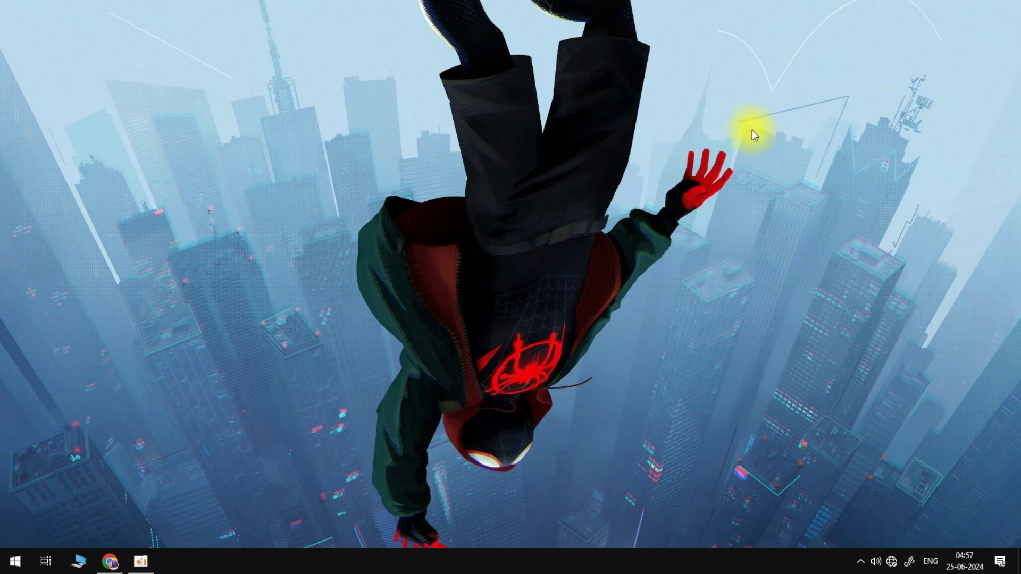
{"action": "left_click", "coordinate": [13, 562]}
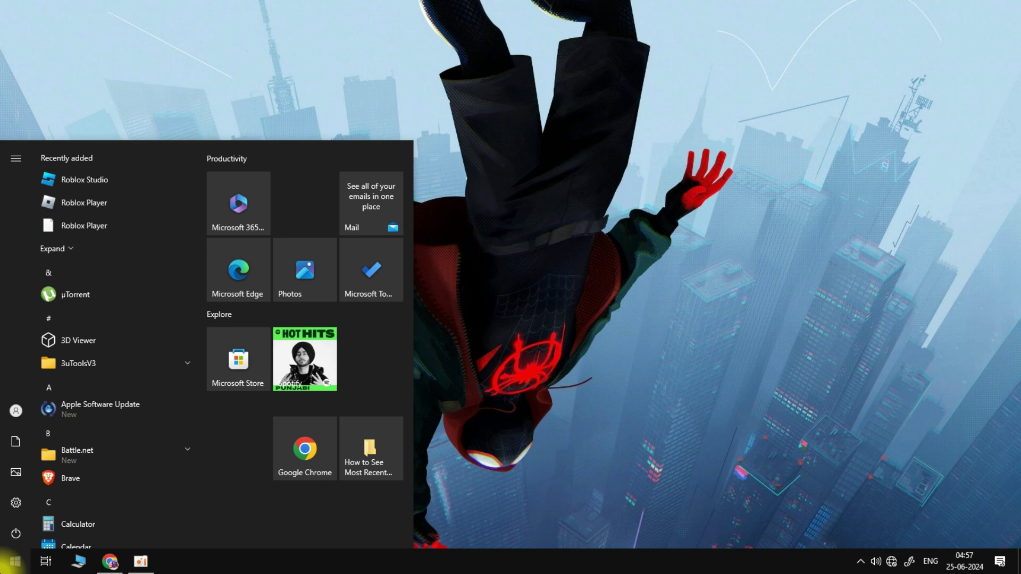
{"action": "type", "text": "run"}
{"action": "key", "text": "Return"}
{"action": "type", "text": "%l"}
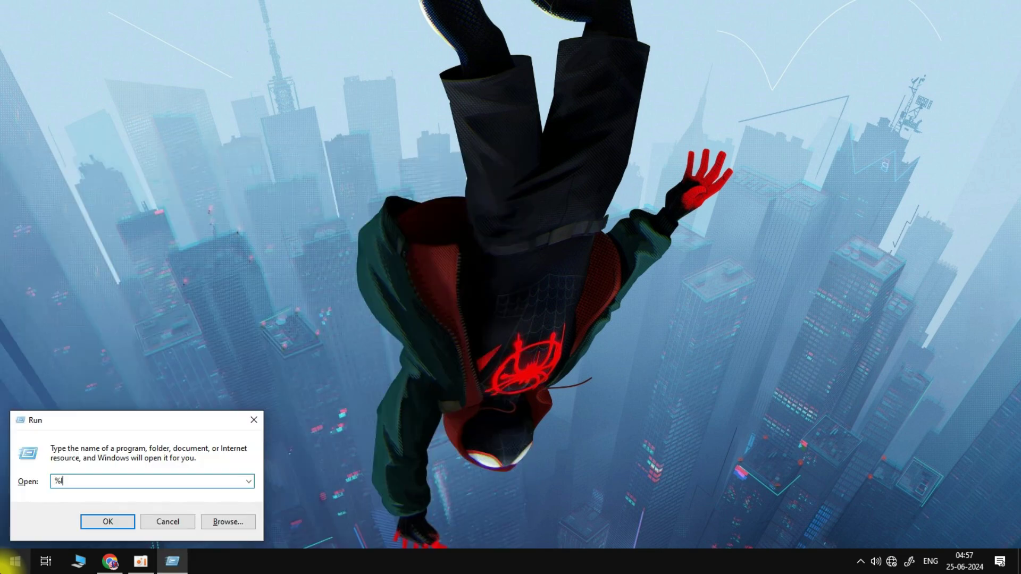
{"action": "type", "text": "ocalappdata%"}
{"action": "key", "text": "Return"}
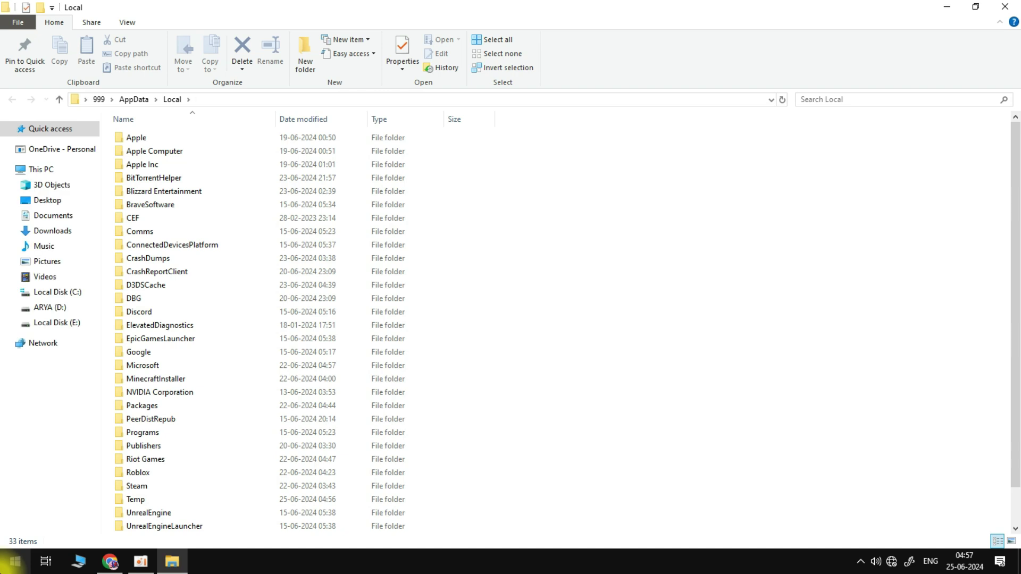
Step: Delete the Discord folder from AppData\Local
{"action": "scroll", "coordinate": [372, 257], "scroll_direction": "down", "scroll_amount": 1}
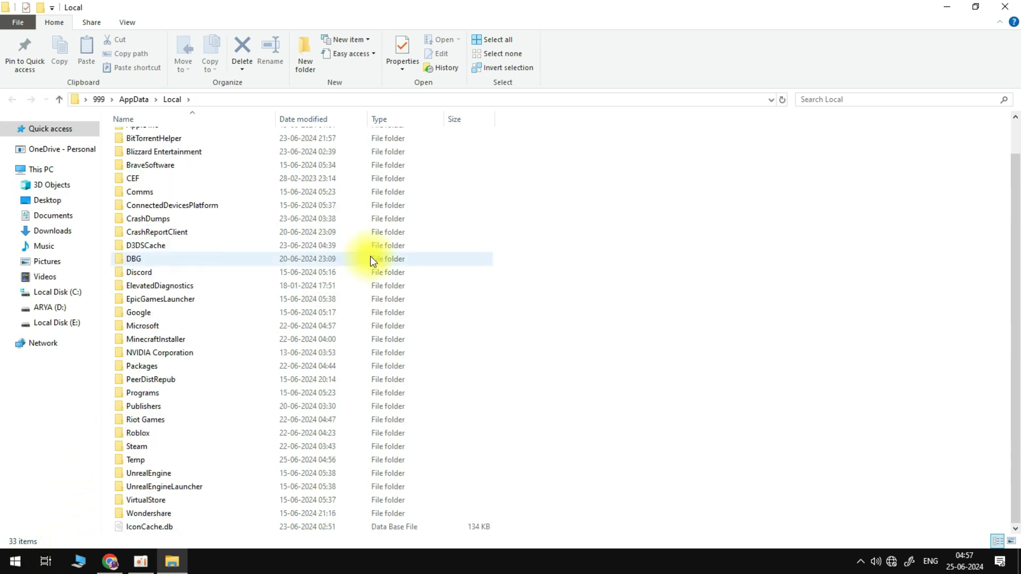
{"action": "right_click", "coordinate": [149, 273]}
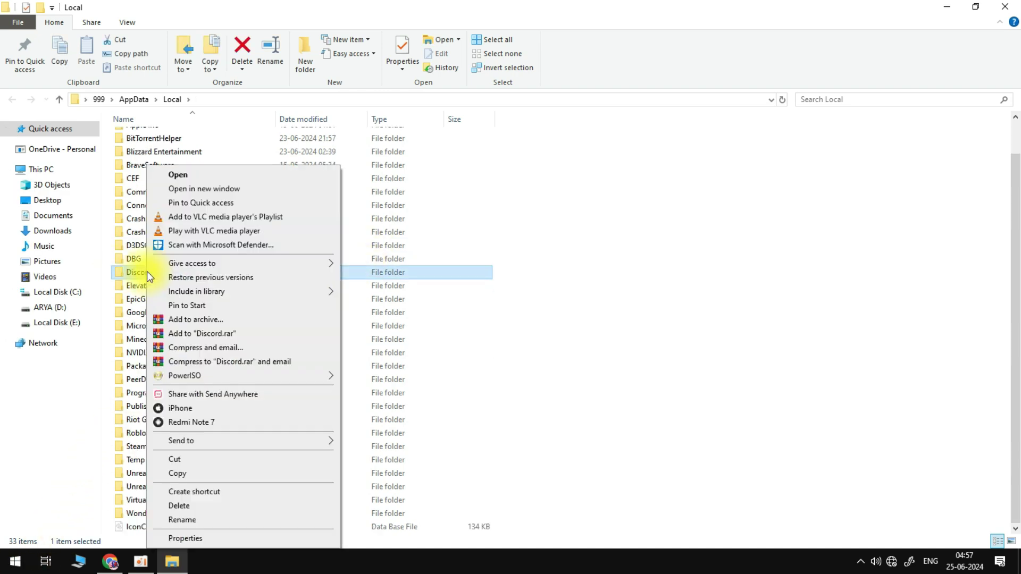
{"action": "left_click", "coordinate": [194, 508]}
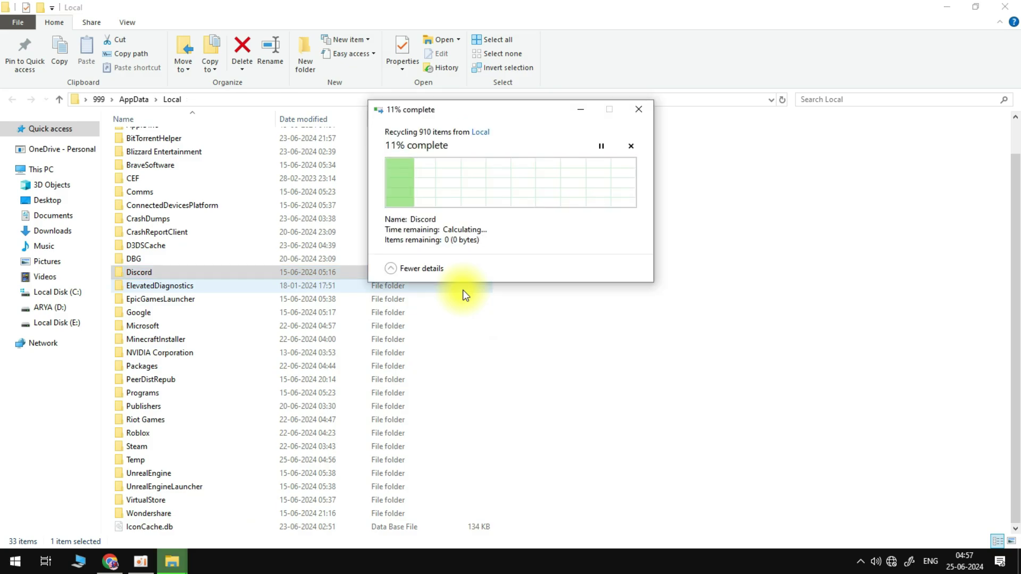
{"action": "left_click", "coordinate": [1005, 7]}
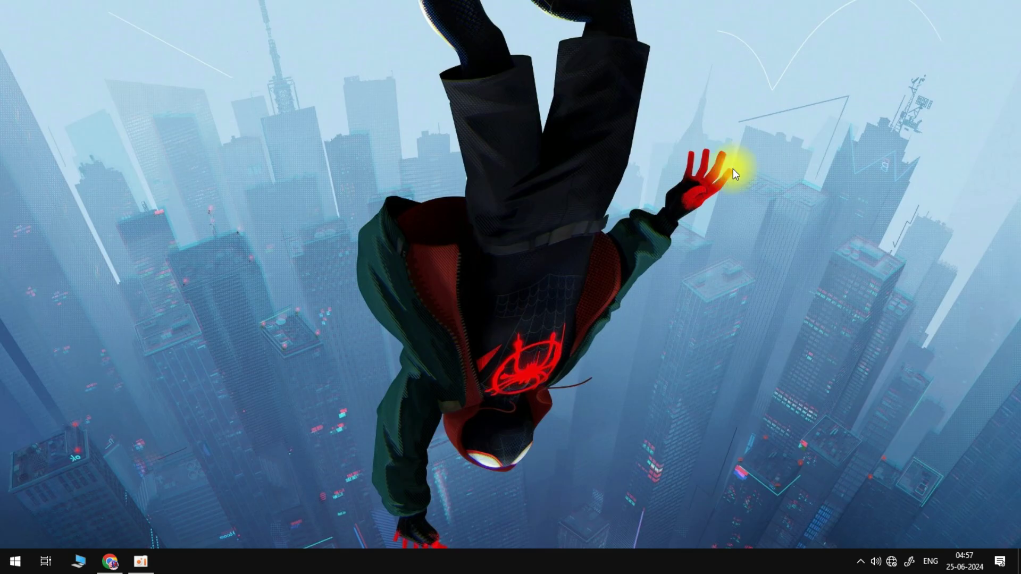
{"action": "left_click", "coordinate": [12, 563]}
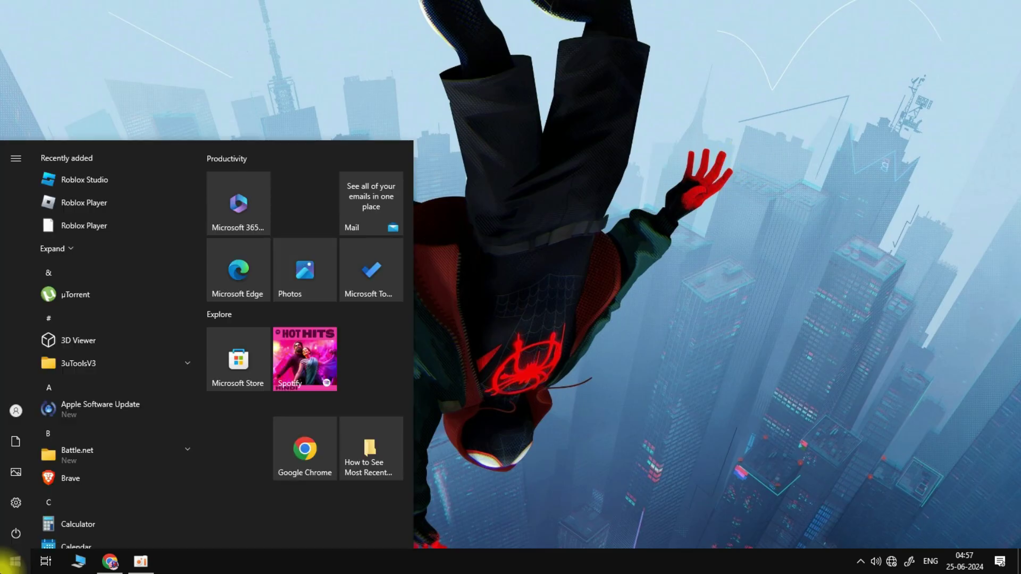
{"action": "type", "text": "sett"}
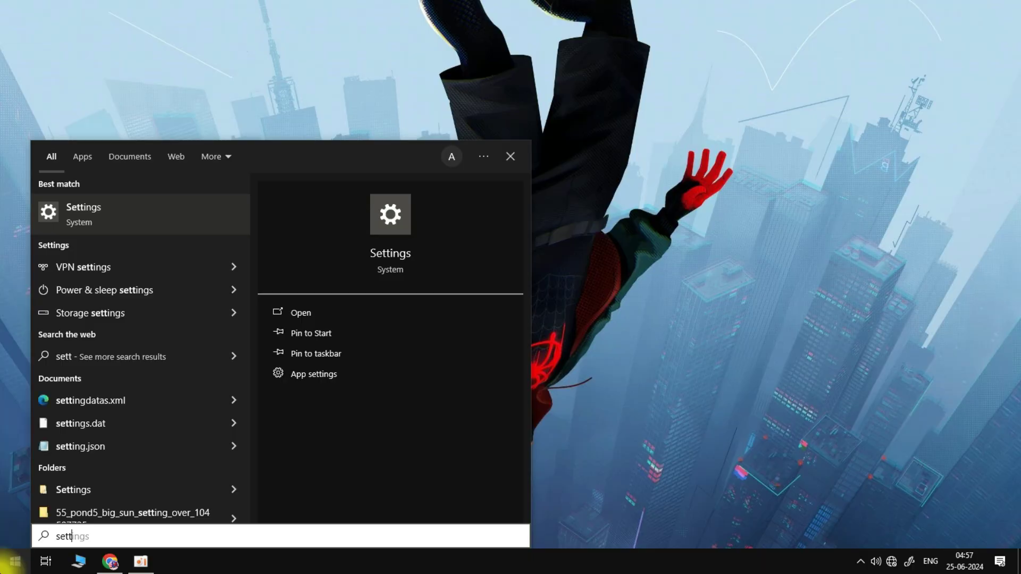
{"action": "key", "text": "Return"}
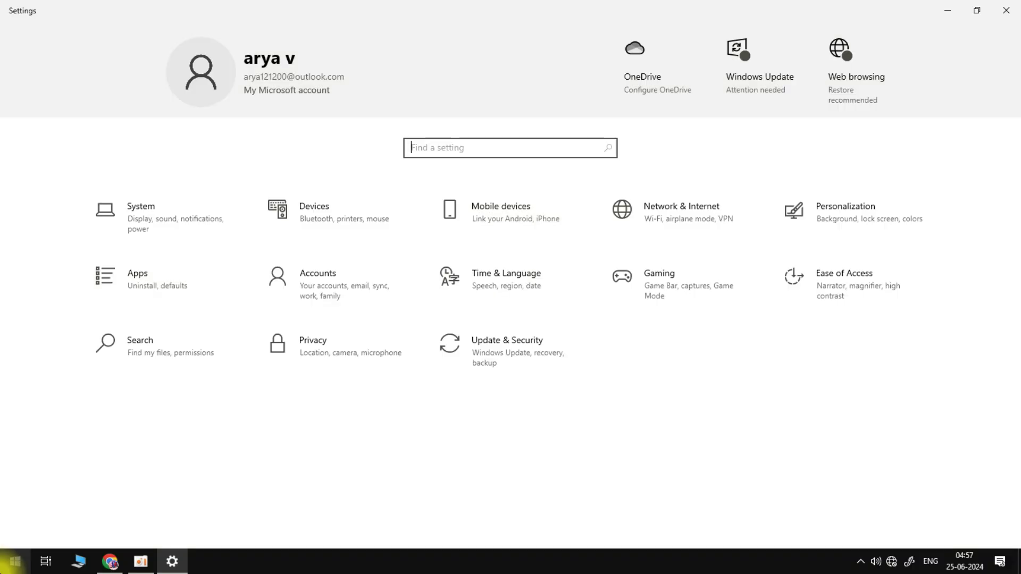
{"action": "left_click", "coordinate": [672, 212]}
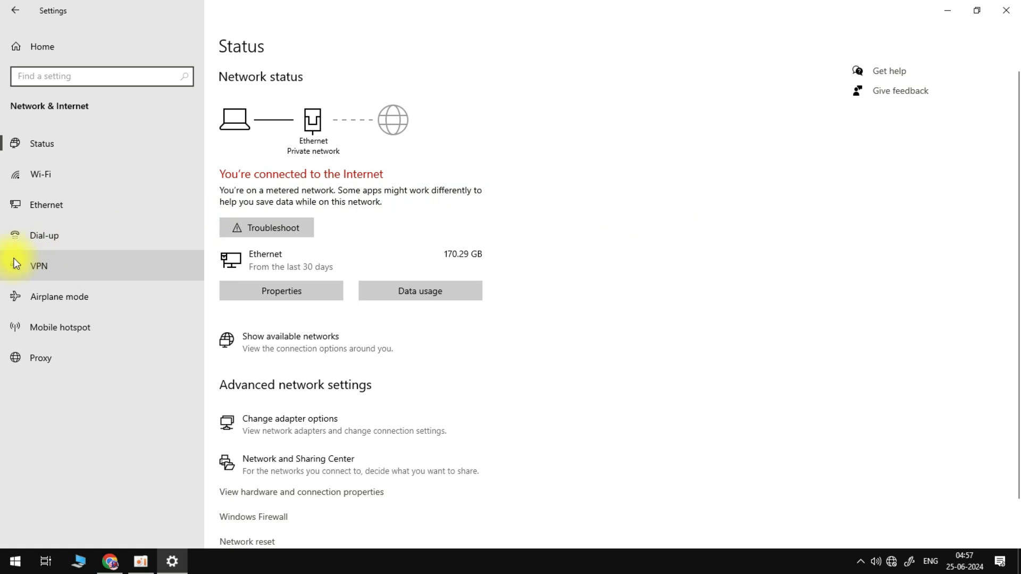
{"action": "left_click", "coordinate": [21, 266]}
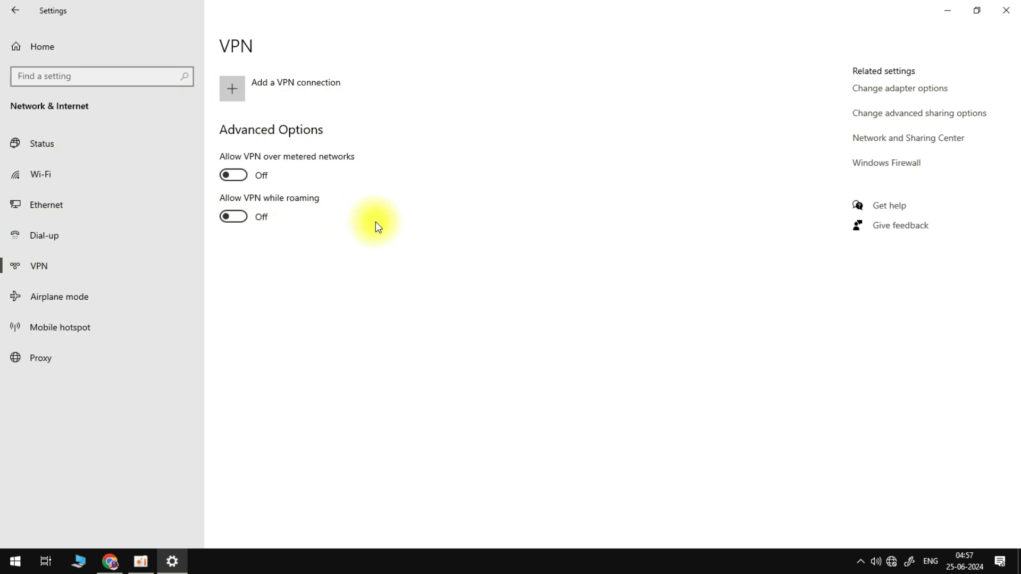
{"action": "left_click", "coordinate": [1006, 10]}
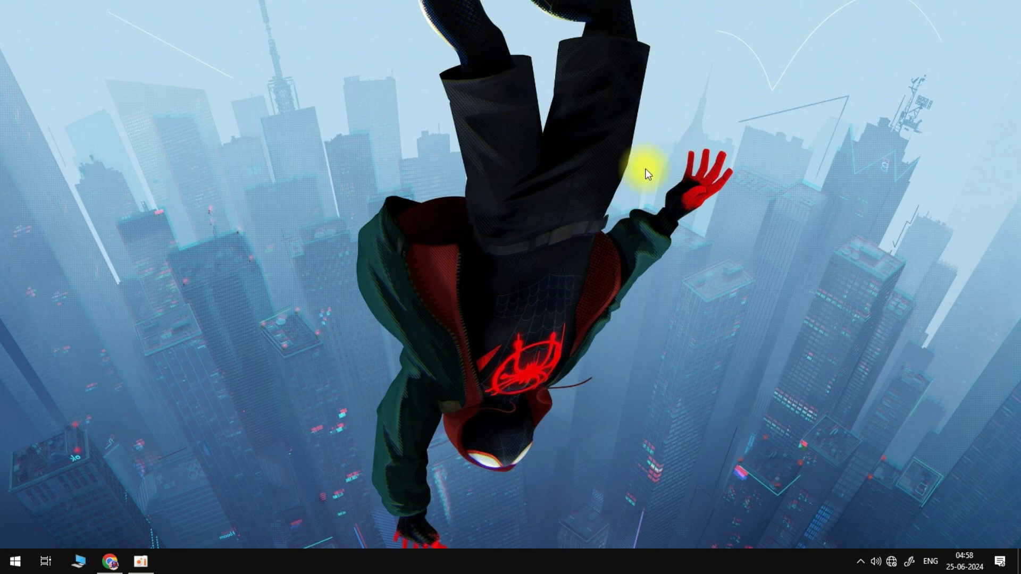
Step: Open Task Manager, reposition and maximize then restore its window, and close it
{"action": "left_click", "coordinate": [12, 562]}
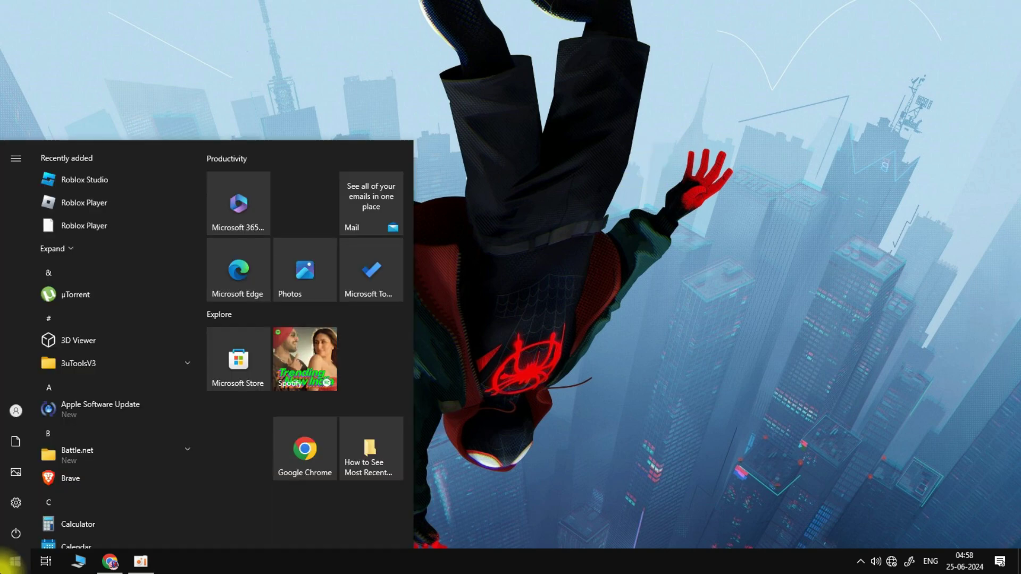
{"action": "type", "text": "task"}
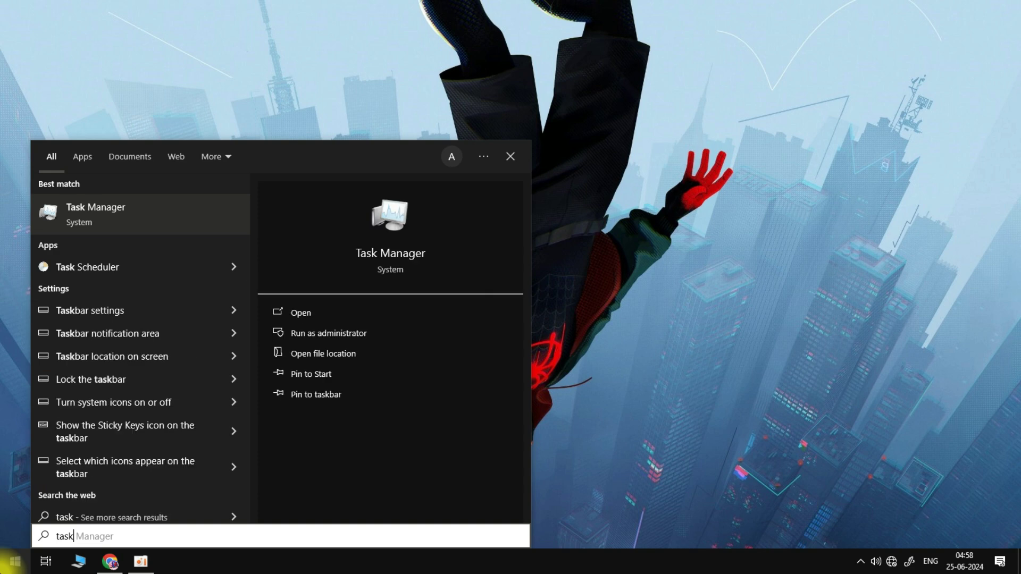
{"action": "key", "text": "Return"}
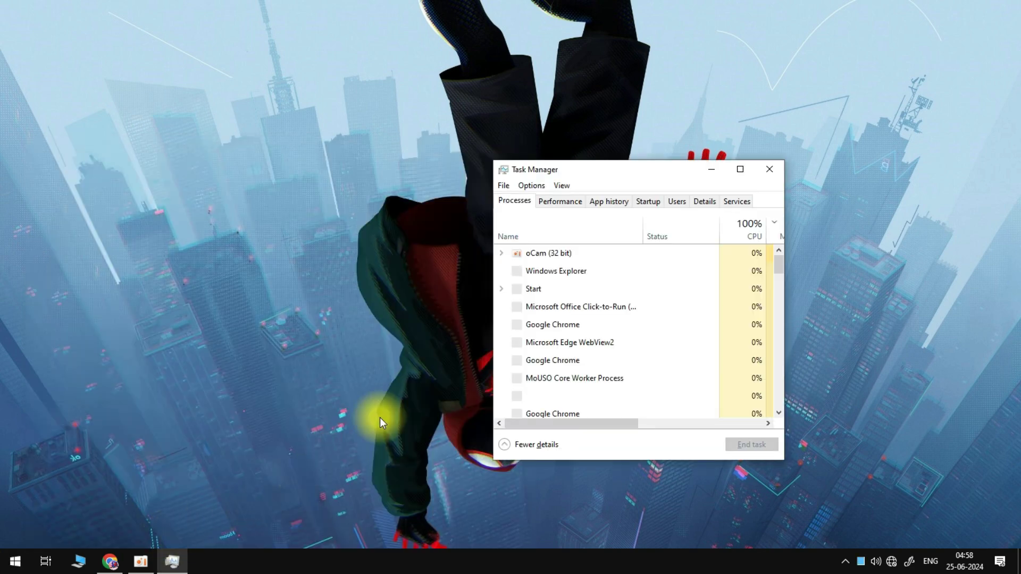
{"action": "left_click_drag", "start_coordinate": [653, 173], "coordinate": [566, 145]}
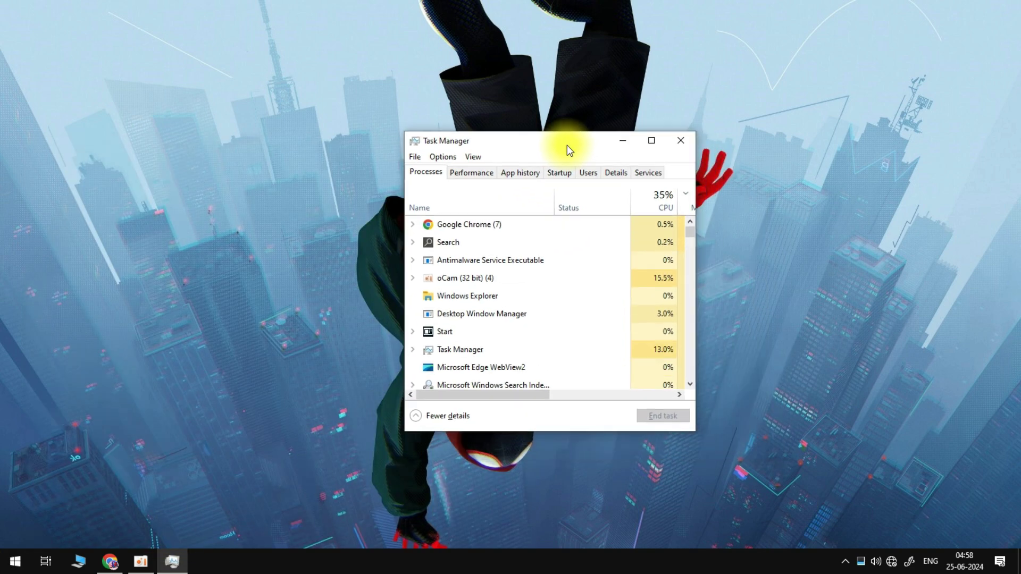
{"action": "left_click", "coordinate": [646, 143]}
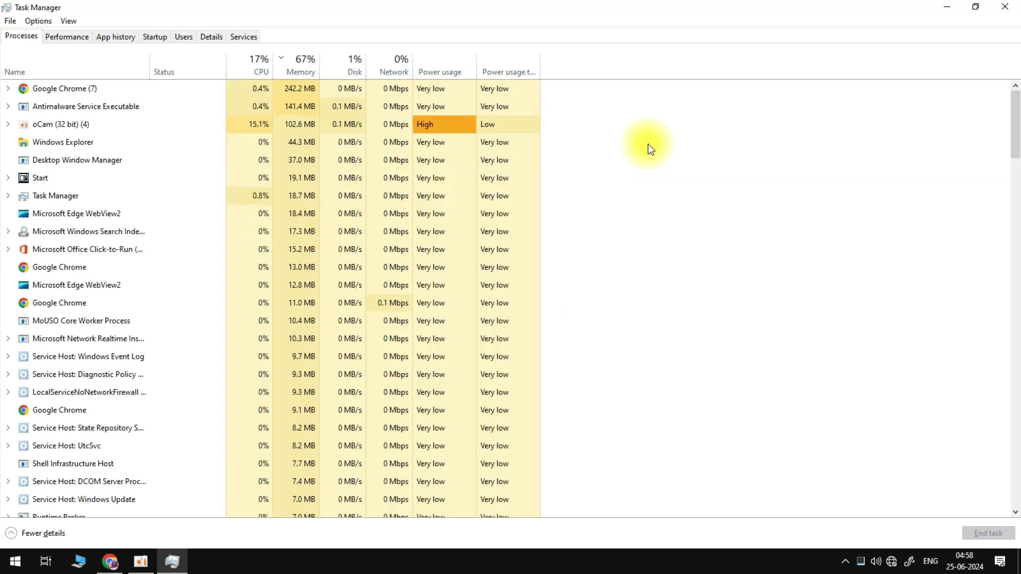
{"action": "left_click", "coordinate": [975, 7]}
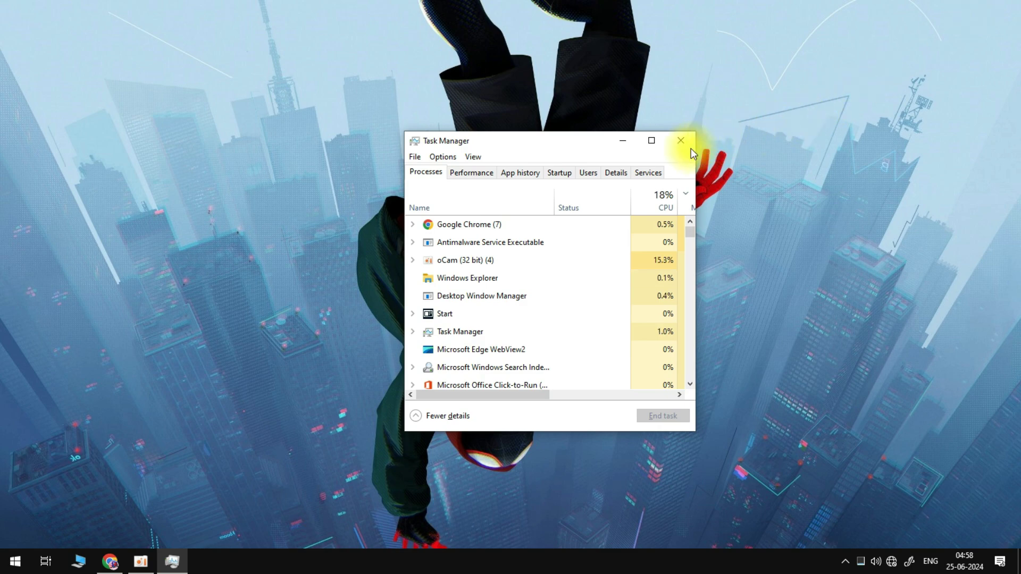
{"action": "left_click", "coordinate": [670, 139]}
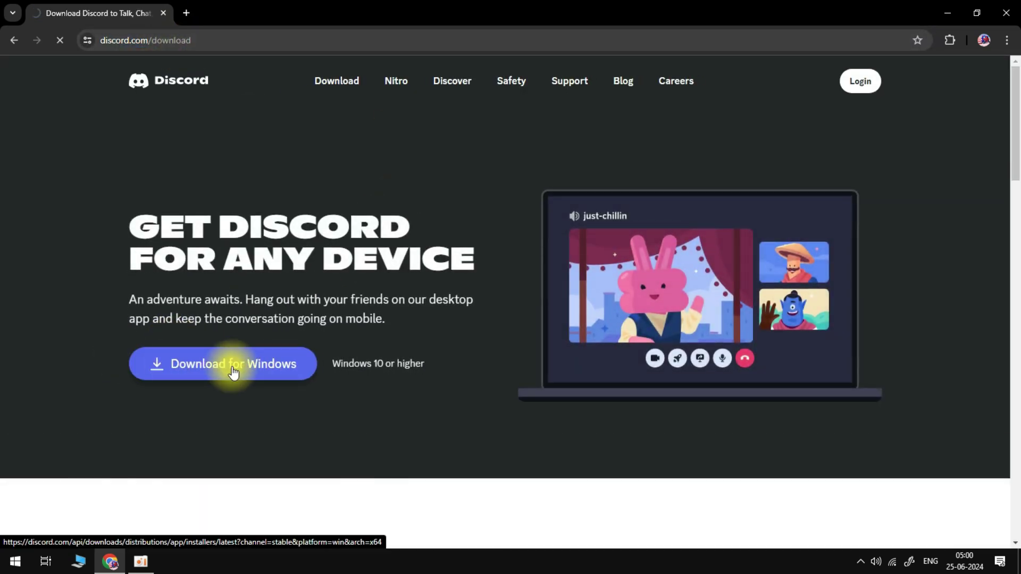
Step: Download the Discord installer for Windows, saving DiscordSetup.exe to the Downloads folder
{"action": "left_click", "coordinate": [232, 365]}
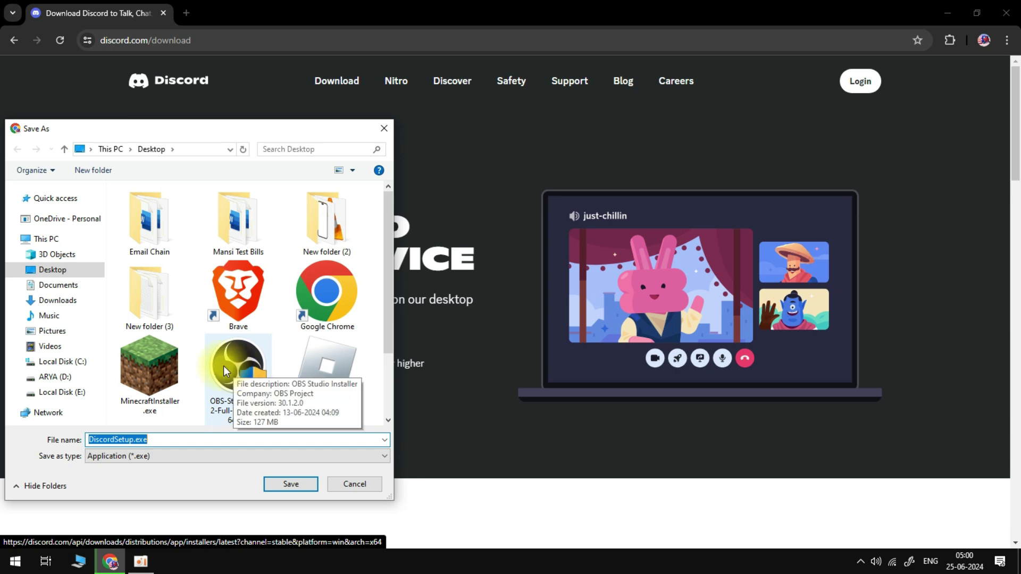
{"action": "left_click", "coordinate": [73, 302]}
{"action": "left_click", "coordinate": [286, 482]}
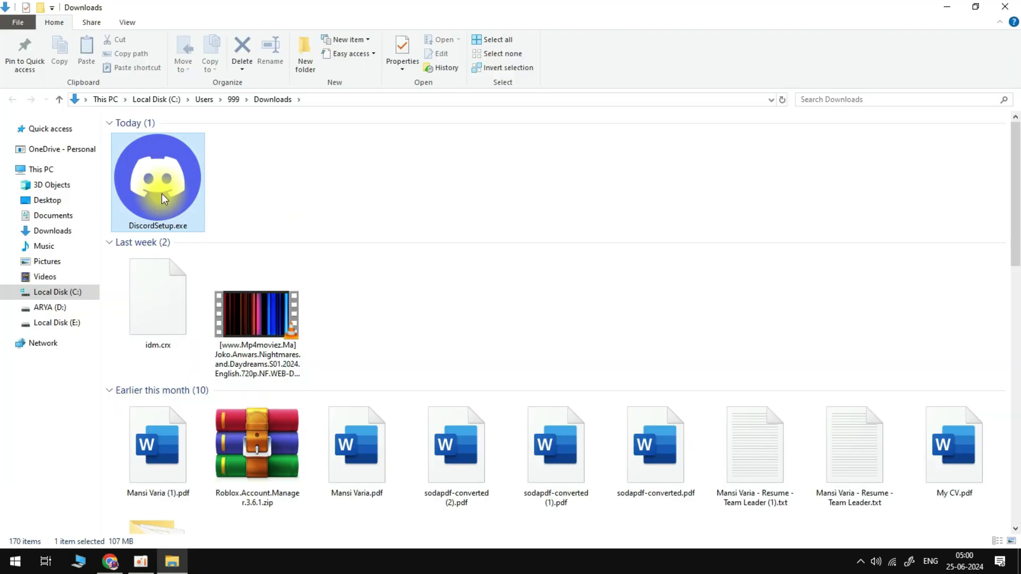
Step: Set DiscordSetup.exe's Compatibility tab to run in Windows 8 mode, apply it, and run the installer
{"action": "right_click", "coordinate": [161, 194]}
{"action": "left_click", "coordinate": [212, 538]}
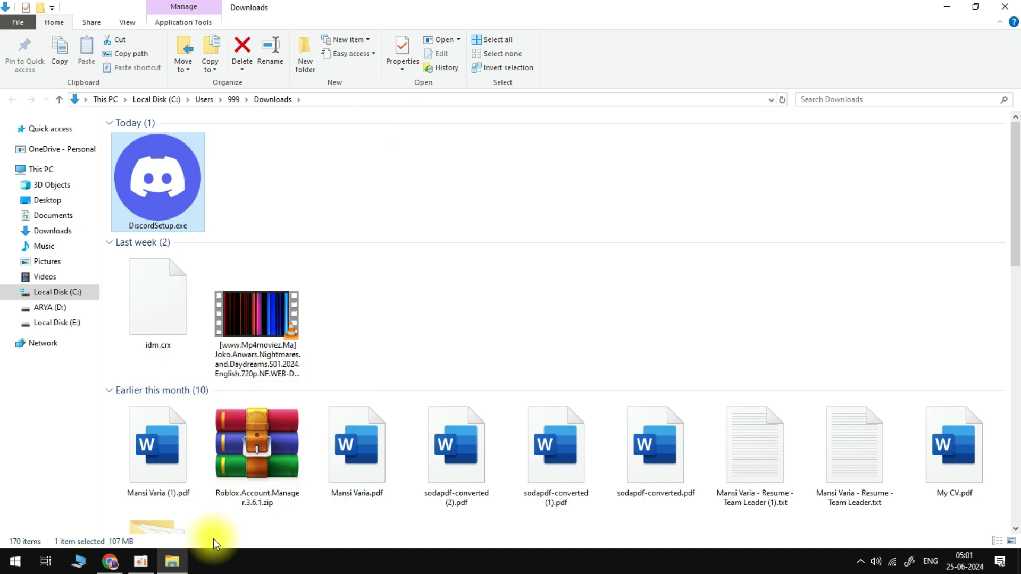
{"action": "left_click", "coordinate": [269, 233]}
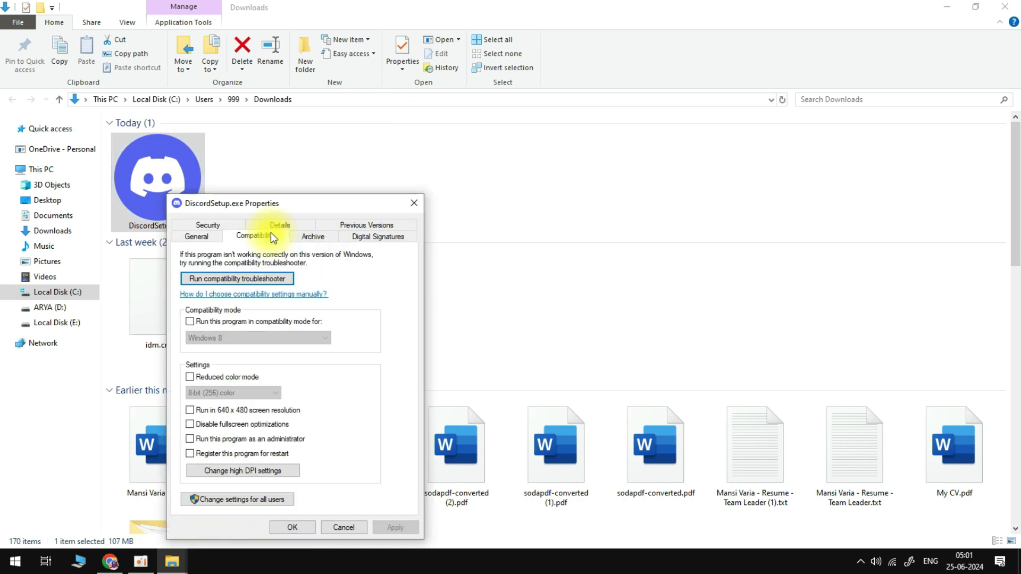
{"action": "left_click", "coordinate": [191, 322]}
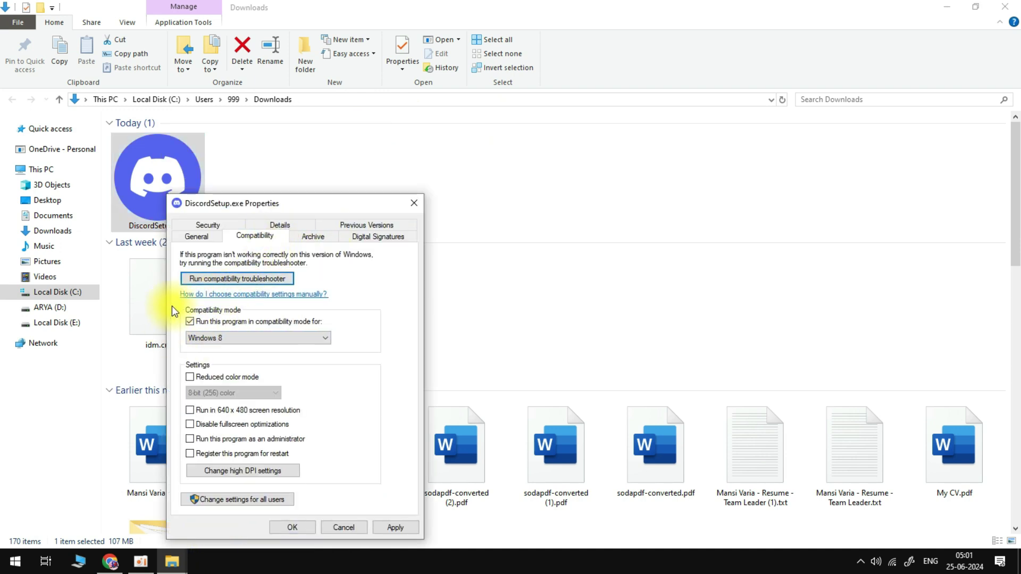
{"action": "left_click", "coordinate": [390, 528]}
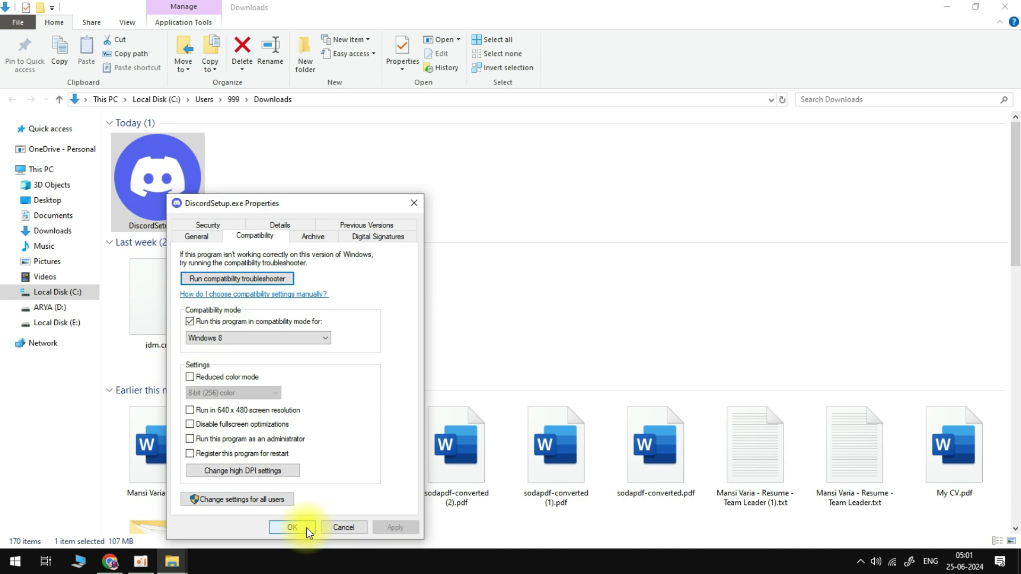
{"action": "left_click", "coordinate": [294, 528]}
{"action": "double_click", "coordinate": [169, 174]}
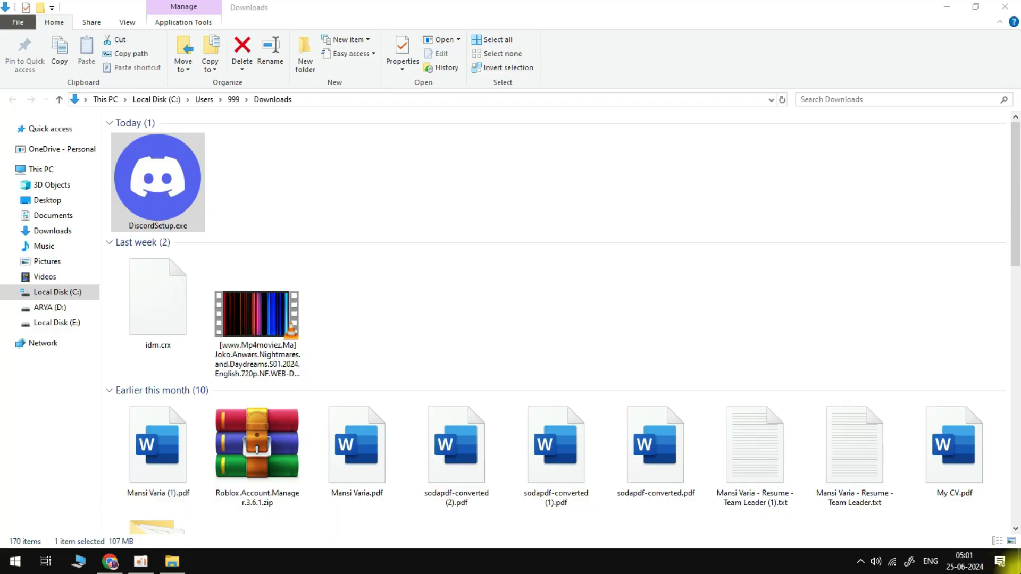
{"action": "key", "text": "super+d"}
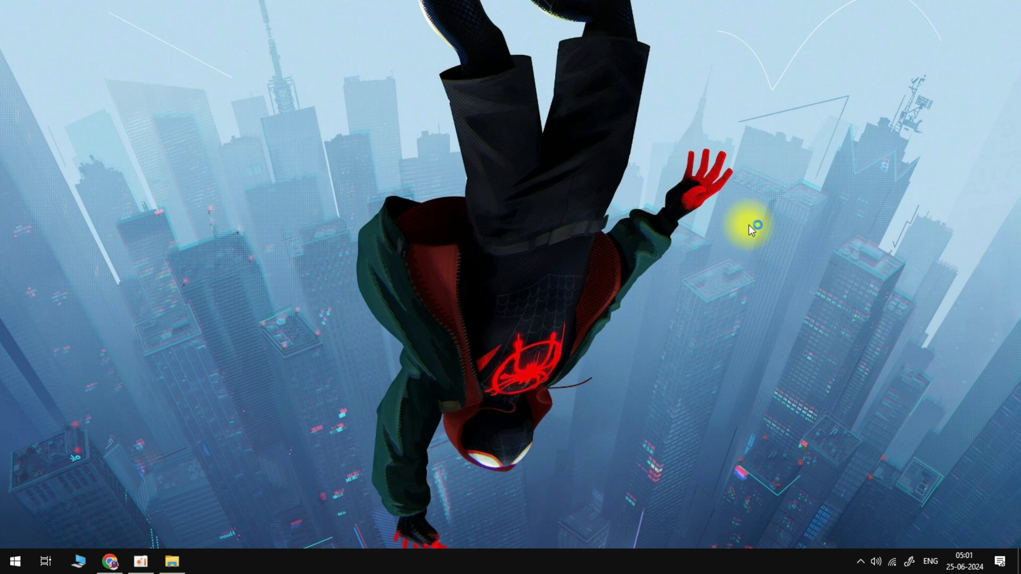
Step: Start the stopped Windows Installer service from Services, then close Services
{"action": "left_click", "coordinate": [15, 561]}
{"action": "type", "text": "serv"}
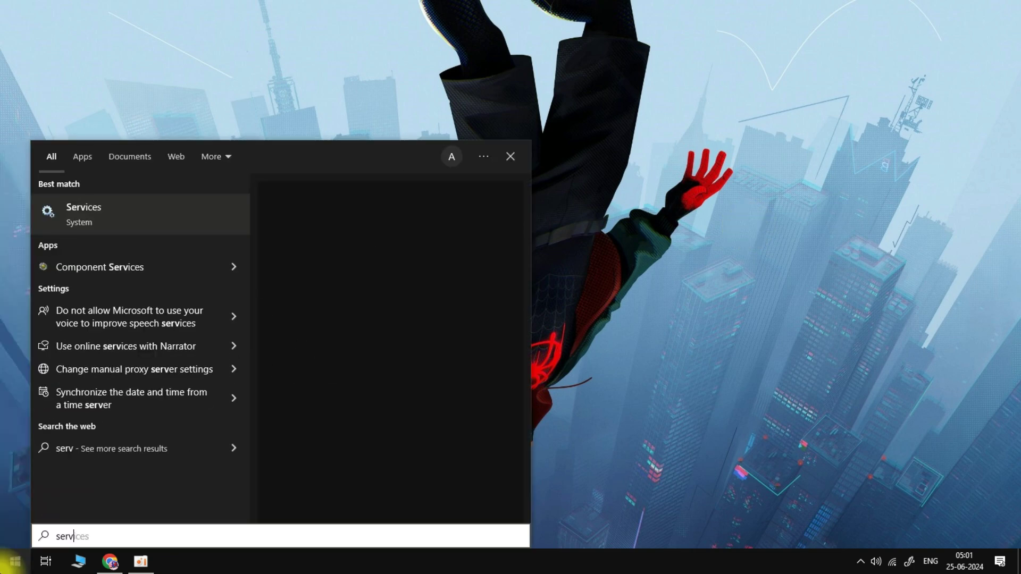
{"action": "type", "text": "i"}
{"action": "key", "text": "Return"}
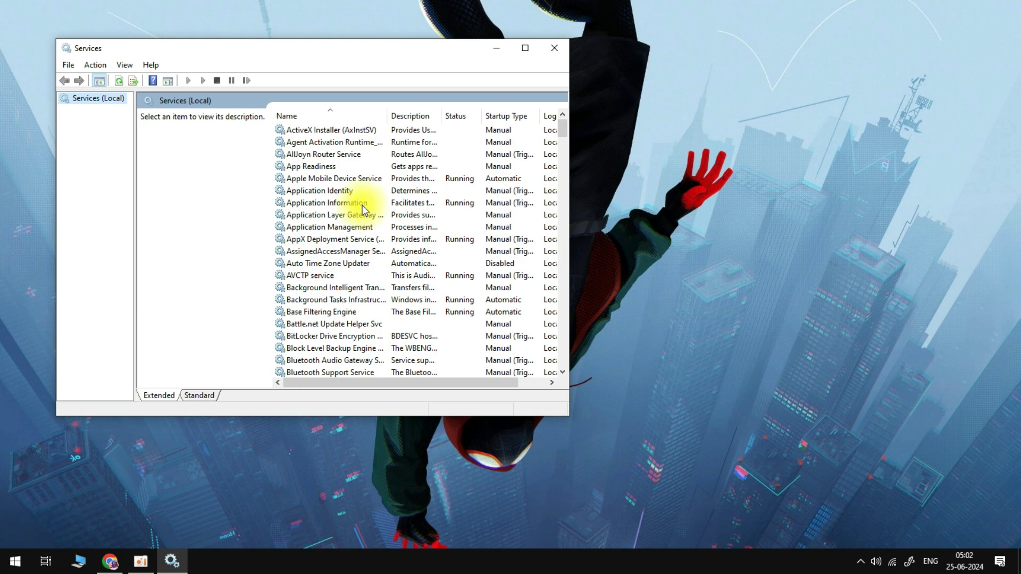
{"action": "left_click_drag", "start_coordinate": [382, 49], "coordinate": [474, 65]}
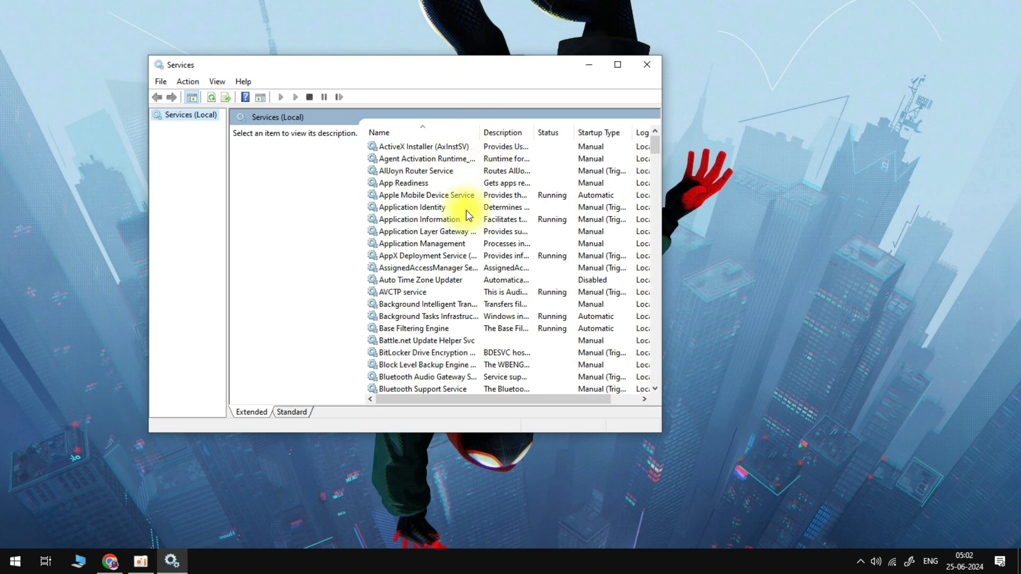
{"action": "scroll", "coordinate": [466, 210], "scroll_direction": "down", "scroll_amount": 20}
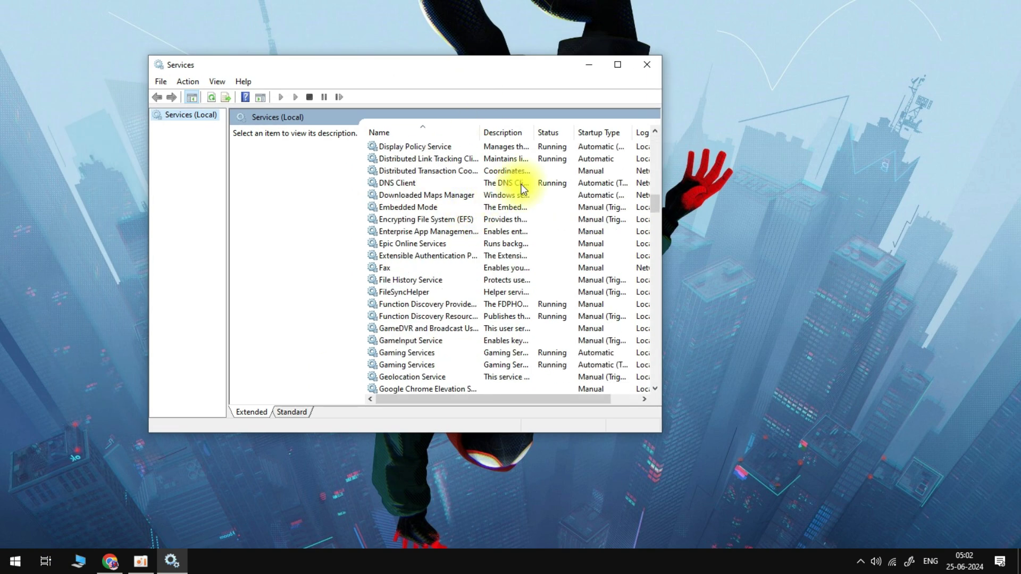
{"action": "left_click_drag", "start_coordinate": [655, 204], "coordinate": [674, 348]}
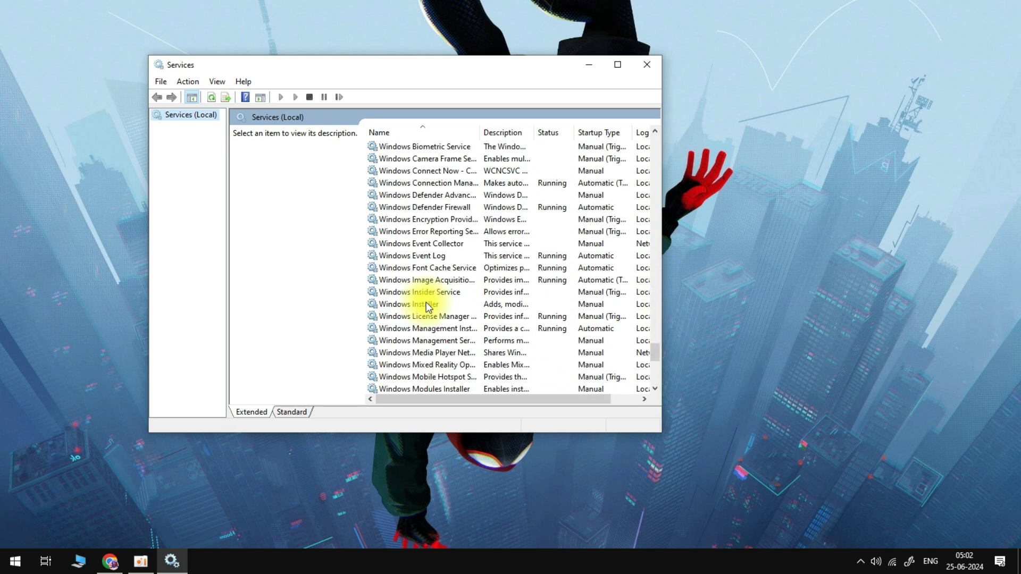
{"action": "double_click", "coordinate": [426, 303]}
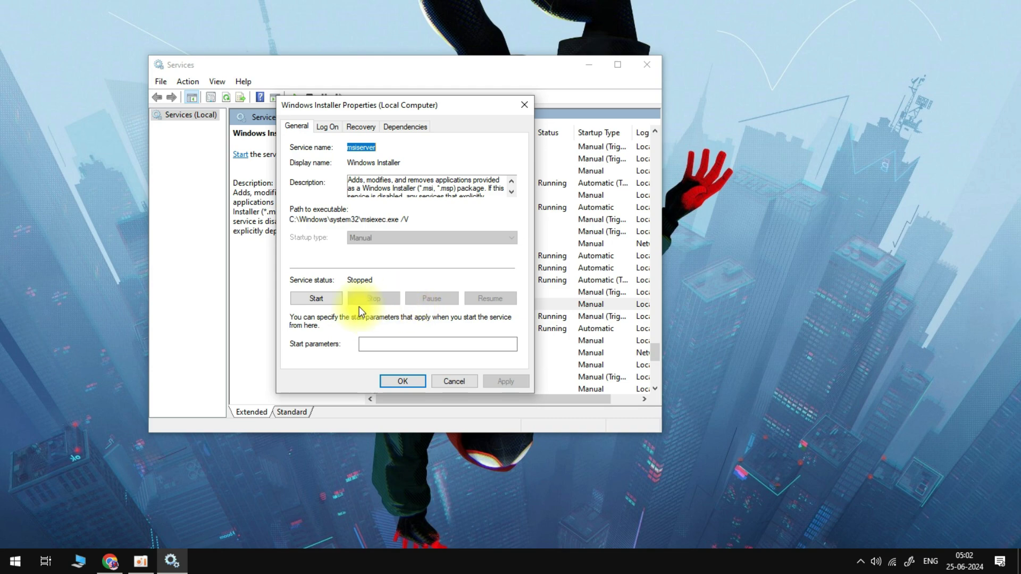
{"action": "left_click", "coordinate": [318, 296]}
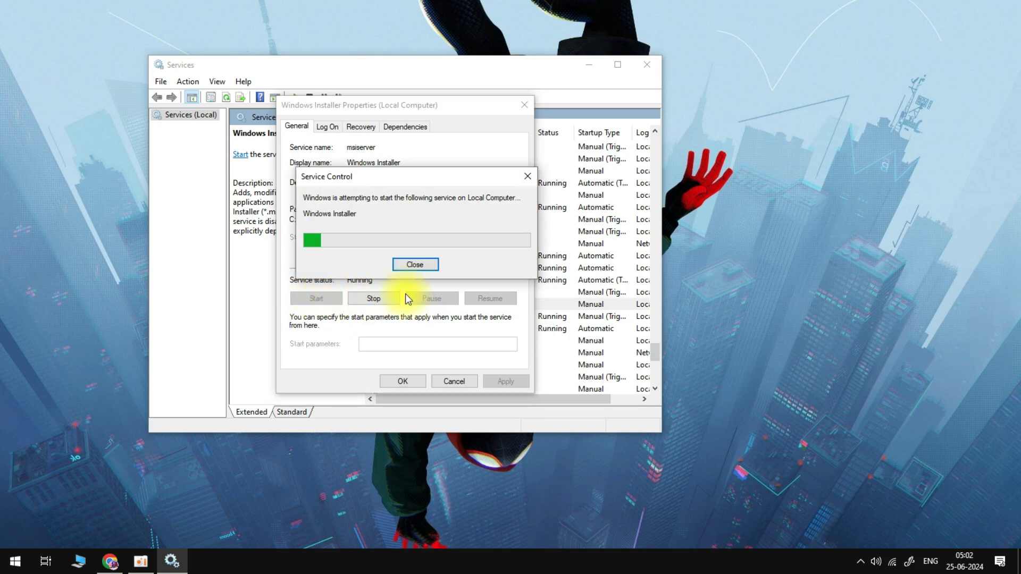
{"action": "left_click", "coordinate": [402, 380]}
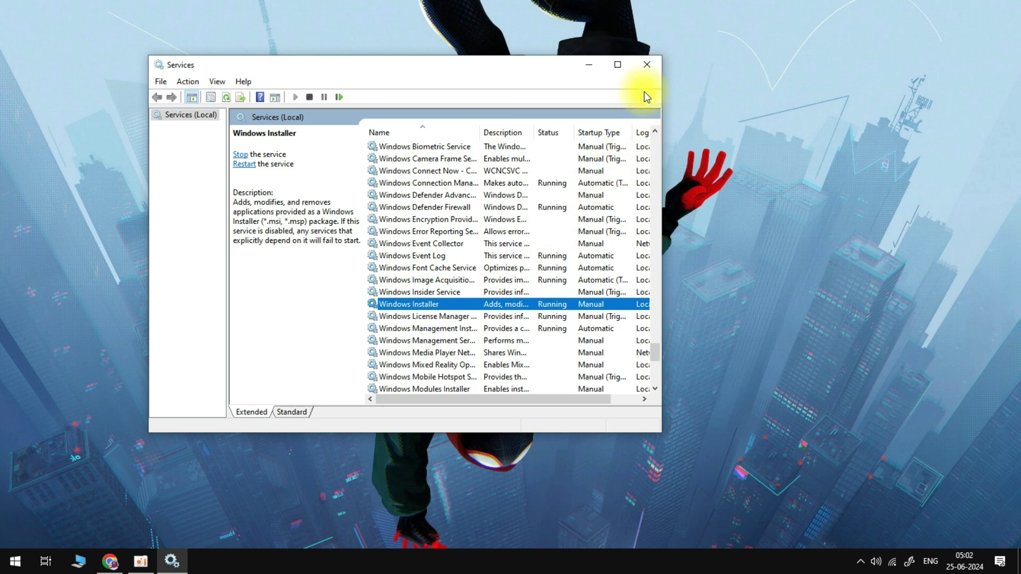
{"action": "left_click", "coordinate": [647, 64]}
Step: Launch Command Prompt as administrator from a cmd search
{"action": "left_click", "coordinate": [15, 561]}
{"action": "type", "text": "cmd"}
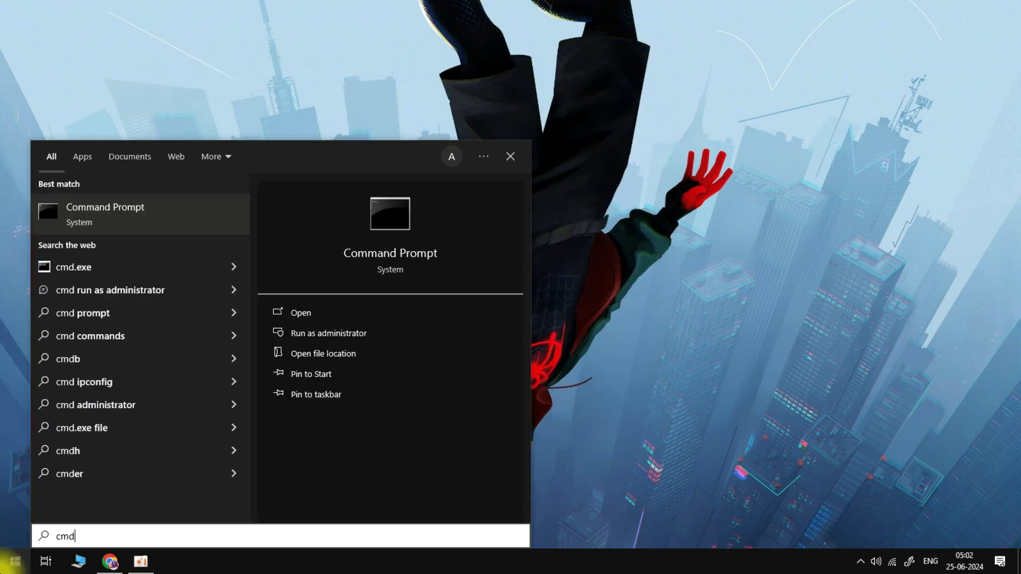
{"action": "right_click", "coordinate": [174, 205]}
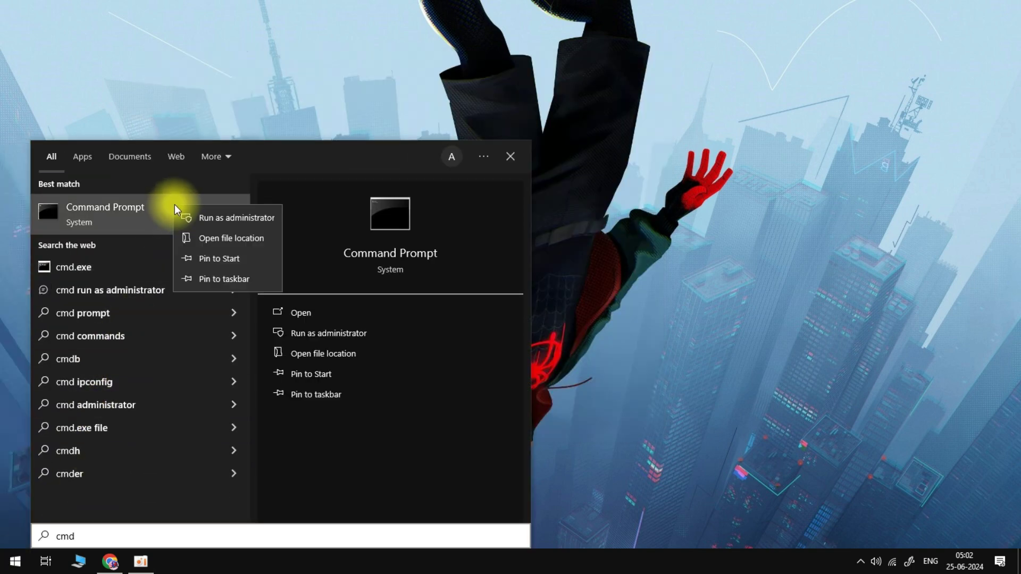
{"action": "left_click", "coordinate": [207, 225]}
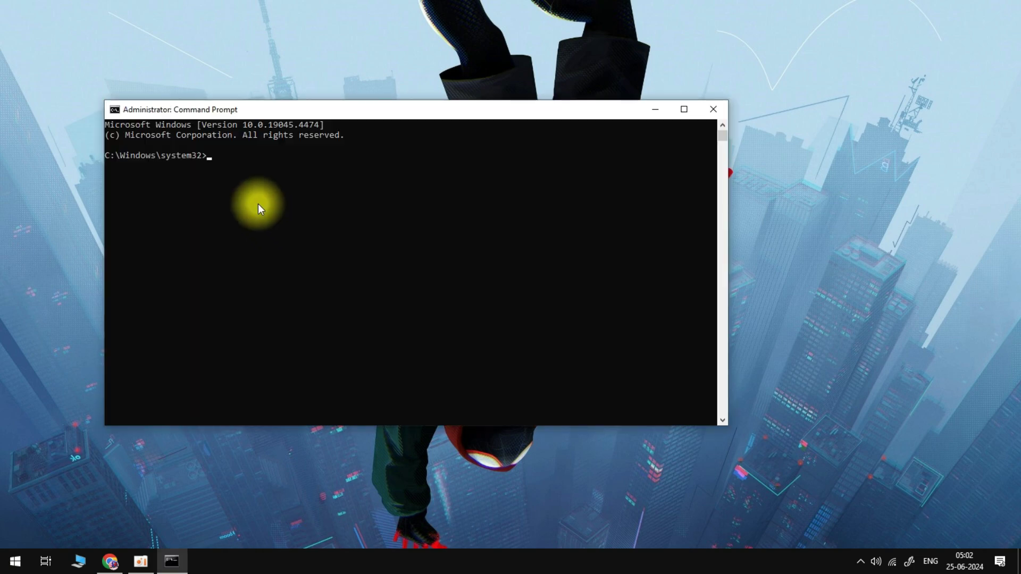
Step: Run msiexec /unreg, then msiexec /regserver in the administrator Command Prompt
{"action": "type", "text": "msiexec /unreg"}
{"action": "key", "text": "Return"}
{"action": "type", "text": "ms"}
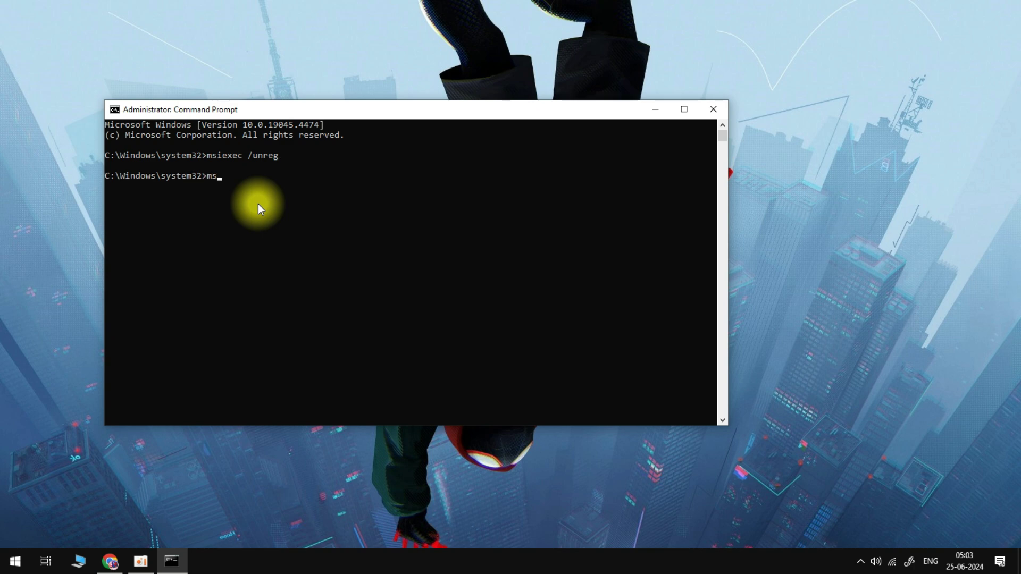
{"action": "type", "text": "iexec /regserver"}
{"action": "key", "text": "Return"}
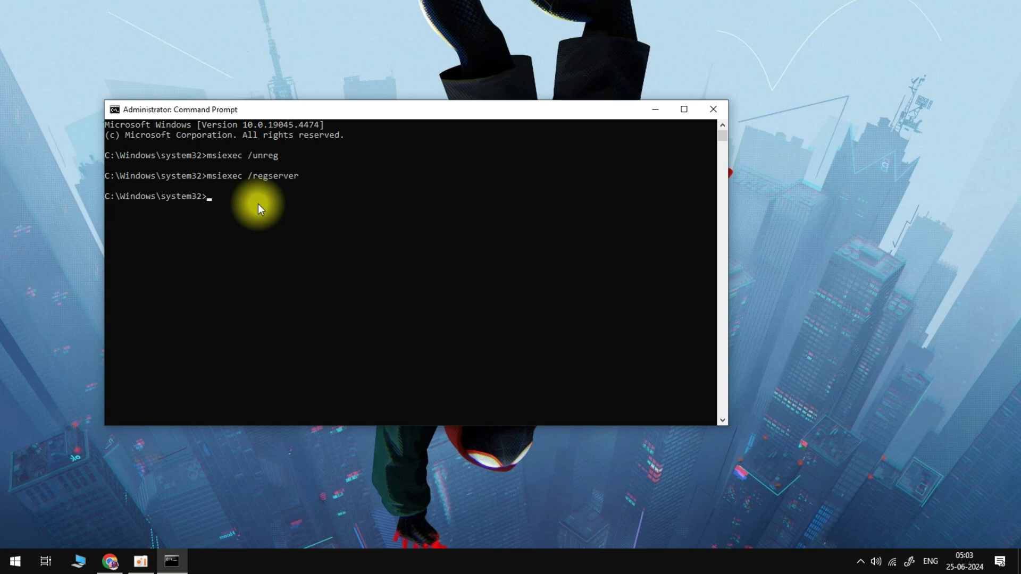
Step: Close Command Prompt, briefly show the Start menu's Power options, then dismiss them
{"action": "left_click", "coordinate": [713, 110]}
{"action": "left_click", "coordinate": [15, 561]}
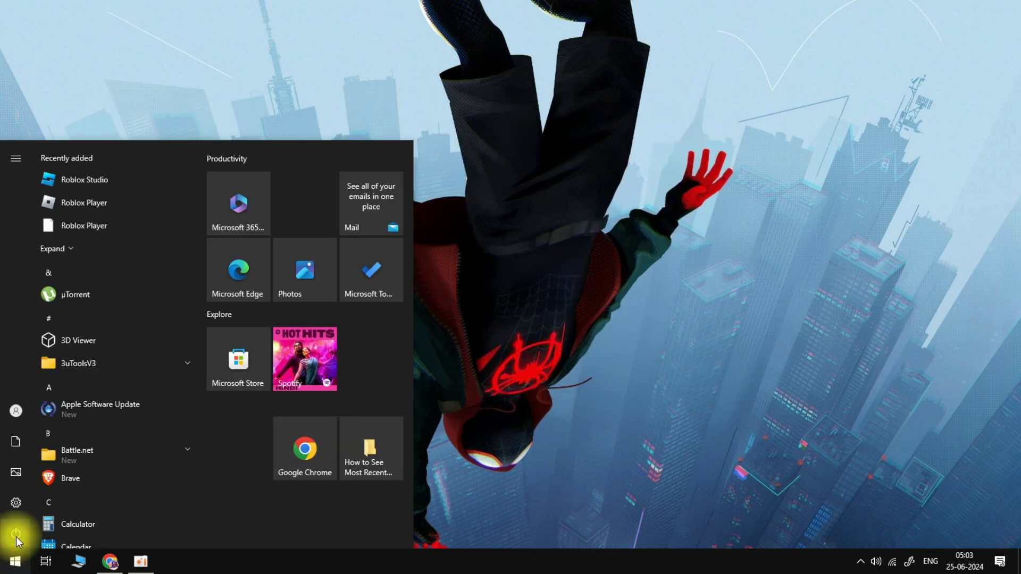
{"action": "left_click", "coordinate": [16, 534]}
{"action": "left_click", "coordinate": [726, 279]}
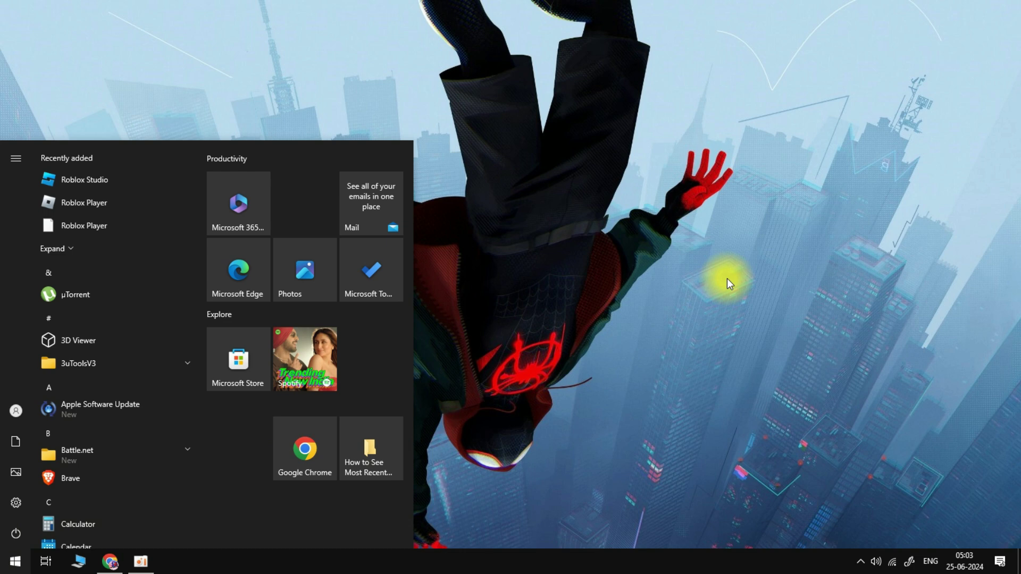
{"action": "left_click", "coordinate": [727, 279]}
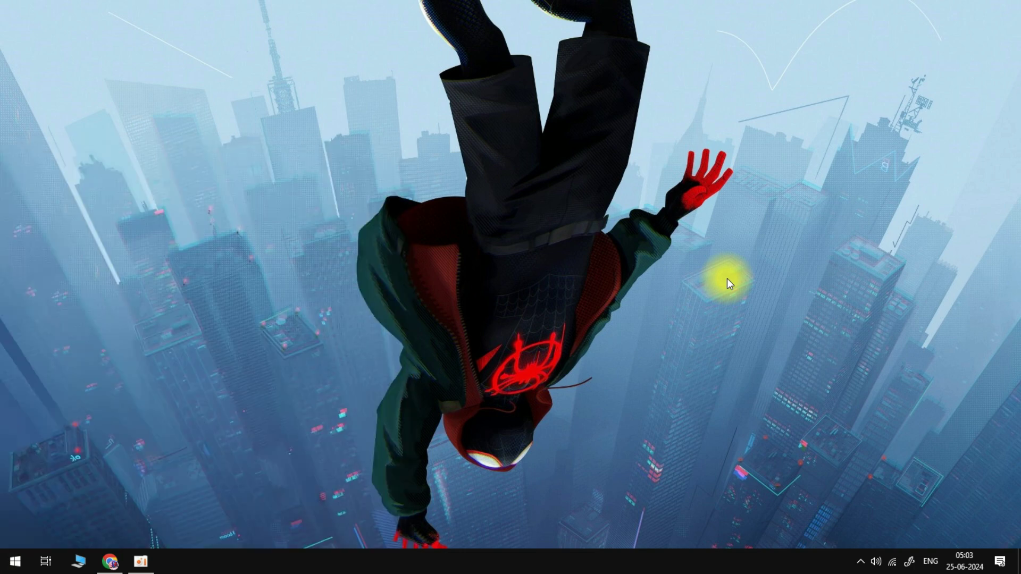